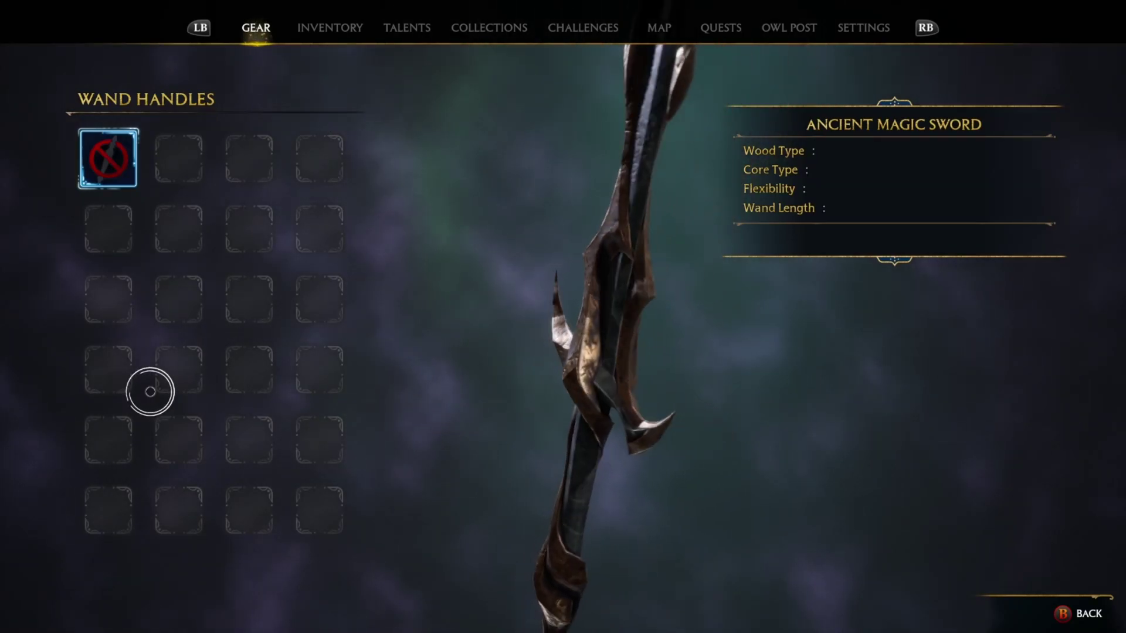
pyautogui.press('Escape')
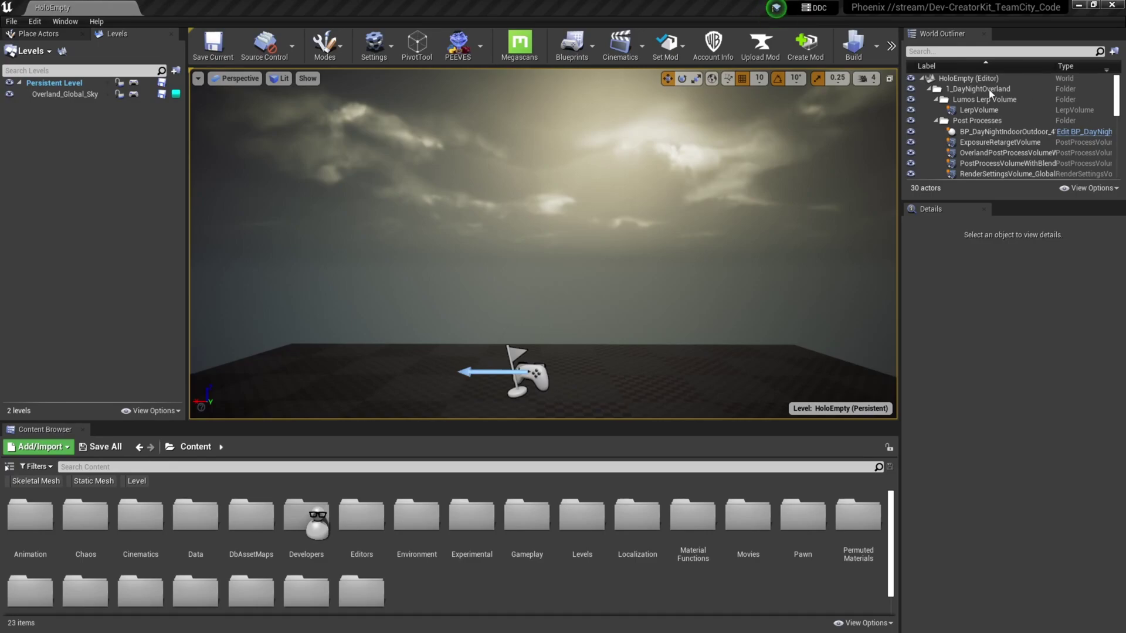
# Create a new empty mod named WandMod_01_SwordWand with its content directory shown
pyautogui.click(805, 44)
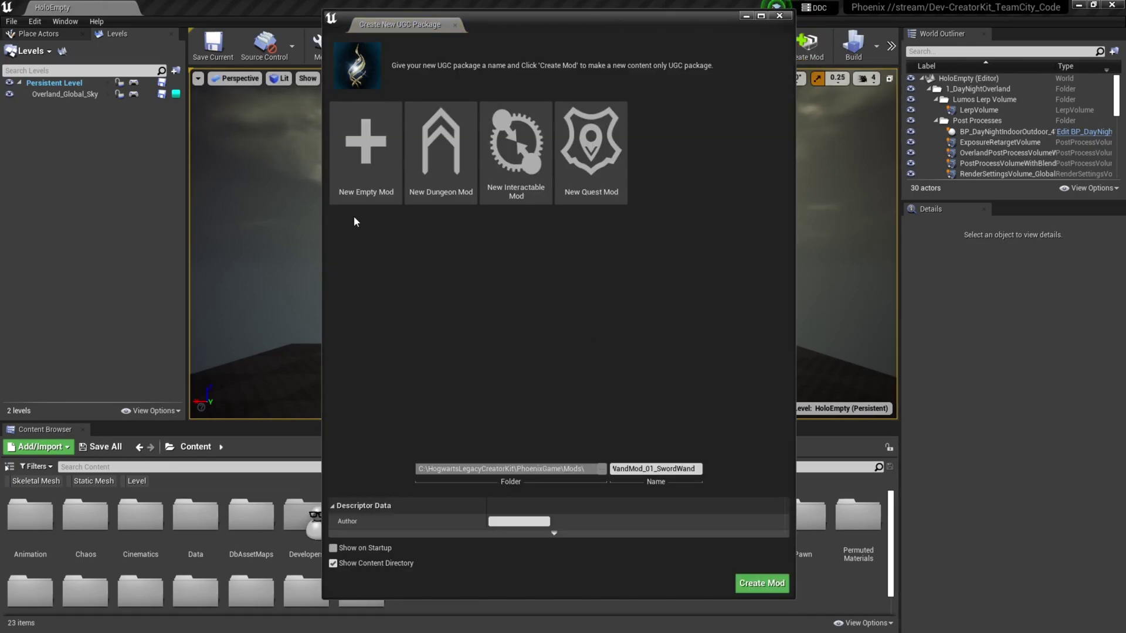
pyautogui.click(353, 157)
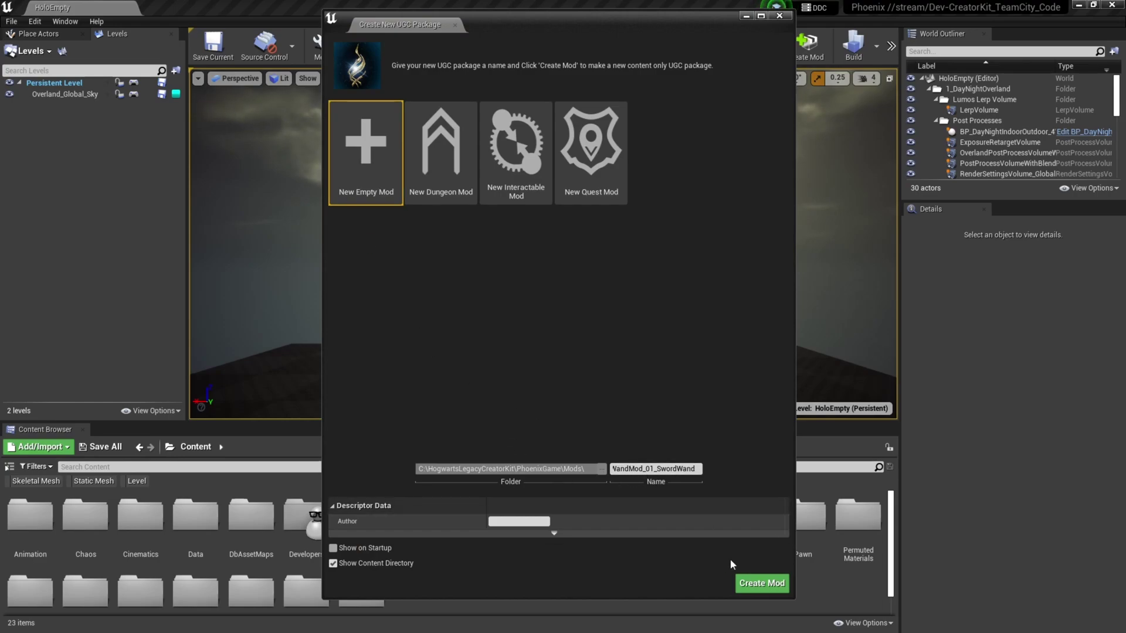
pyautogui.click(751, 584)
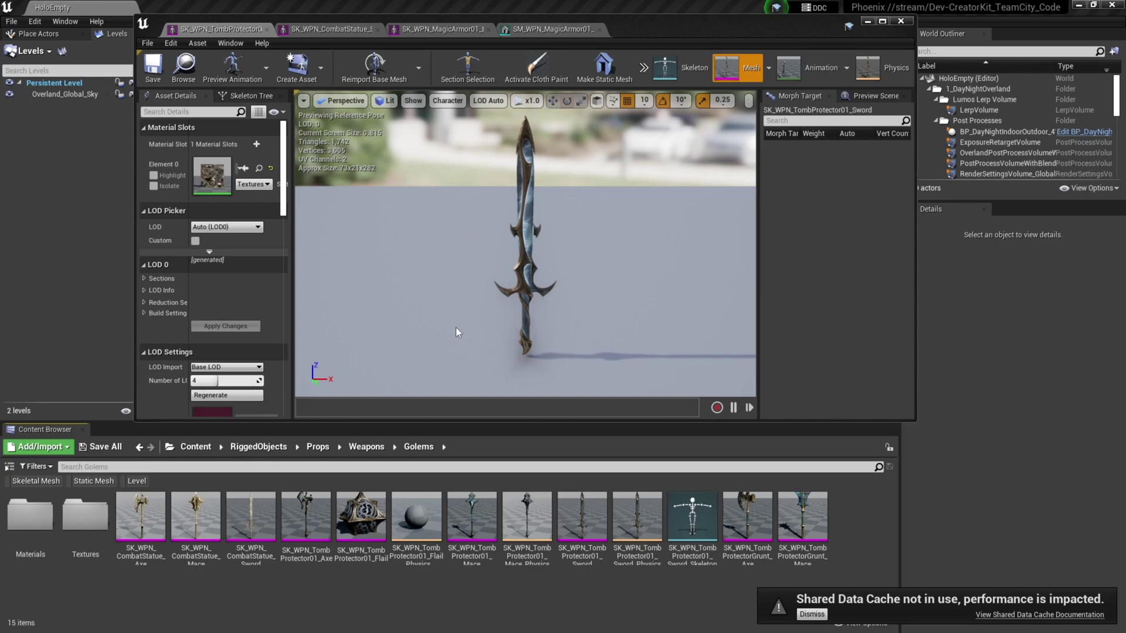
# Export the SK_WPN_TombProtector01_Sword skeletal mesh from the Golems weapons folder as SK_WPN_TombProtector01_Sword.FBX with FBX 2013 compatibility
pyautogui.hotkey('ctrl', 'b')
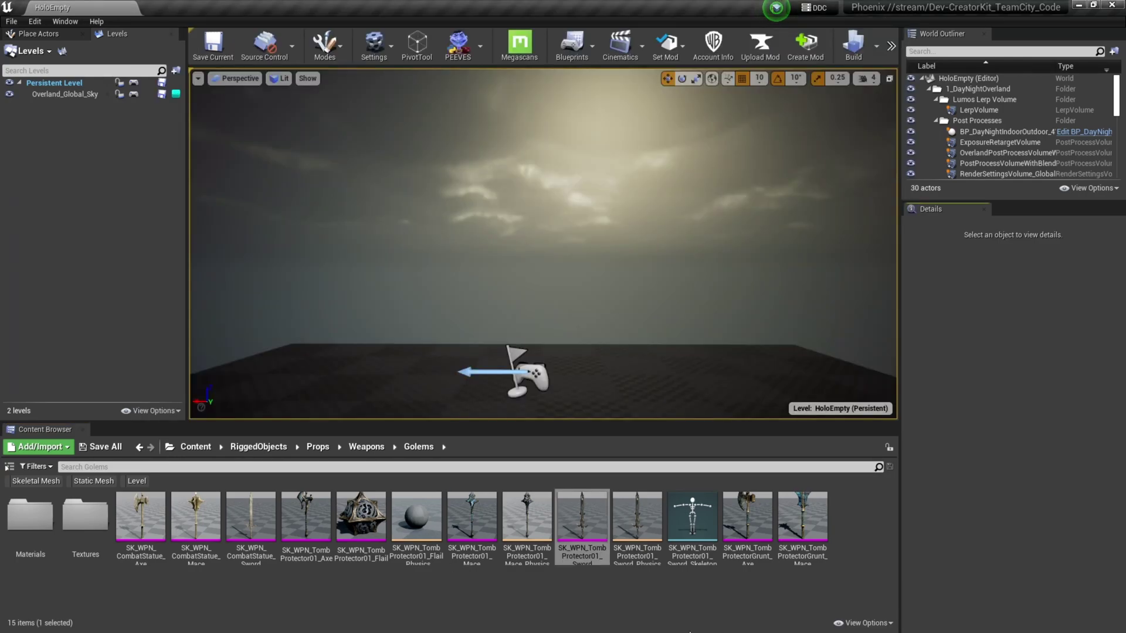
pyautogui.rightClick(574, 528)
pyautogui.moveTo(626, 332)
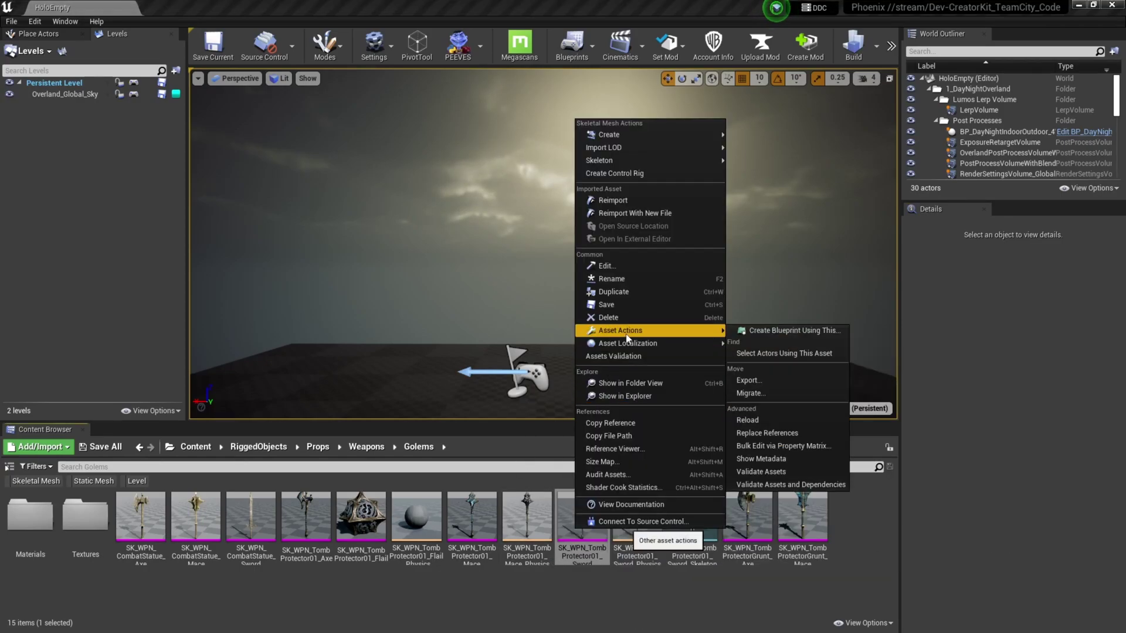
pyautogui.click(783, 382)
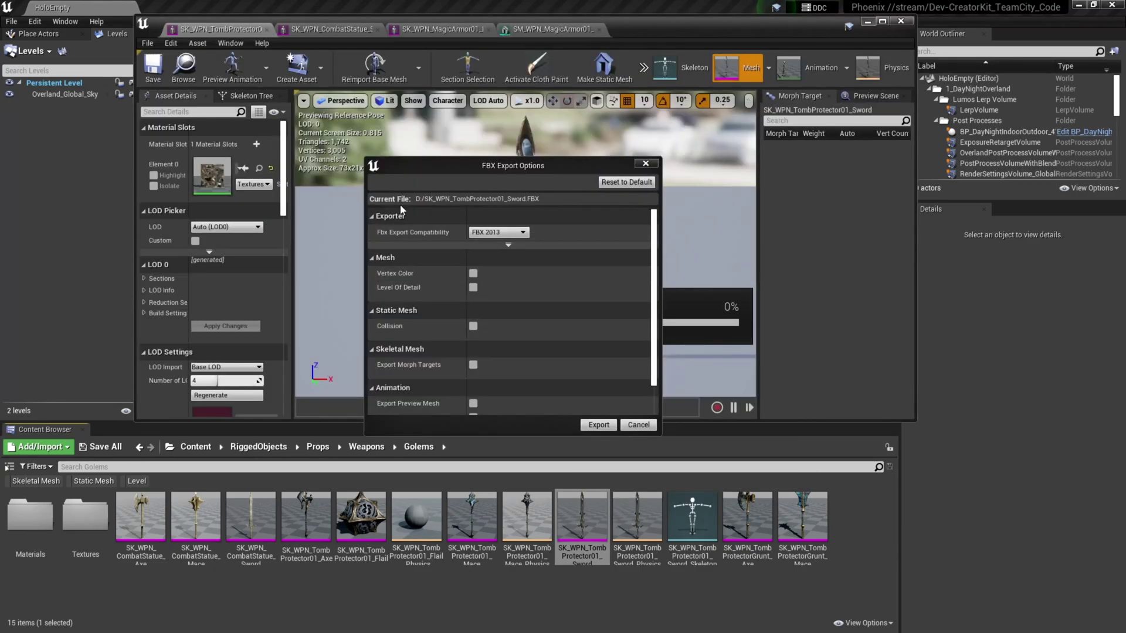
pyautogui.scroll(-1, 463, 310)
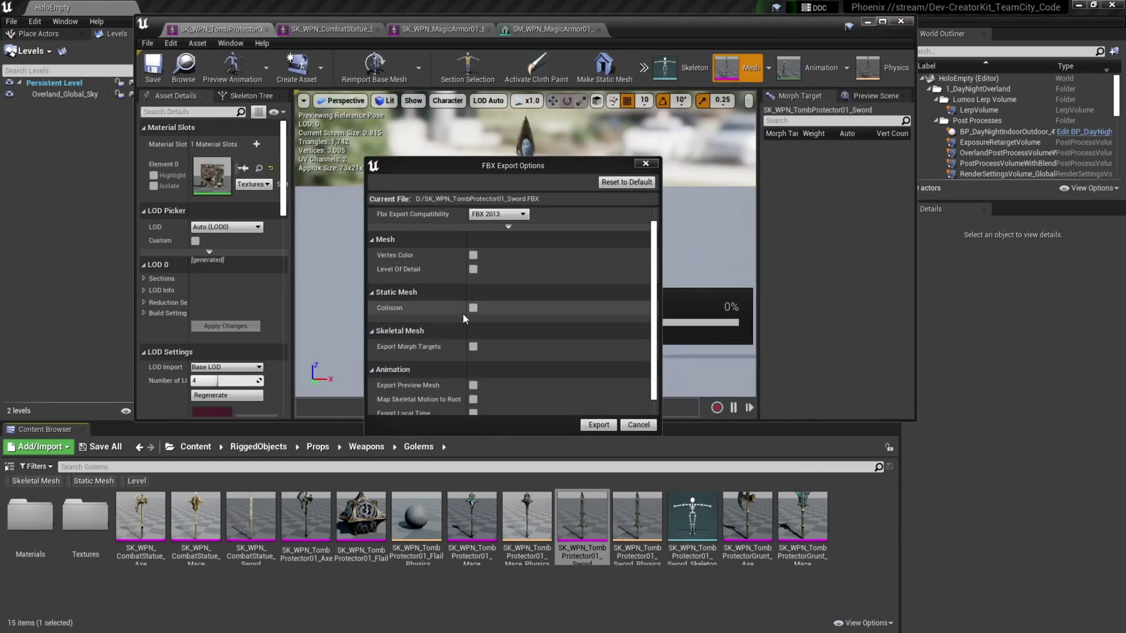
pyautogui.scroll(1, 488, 405)
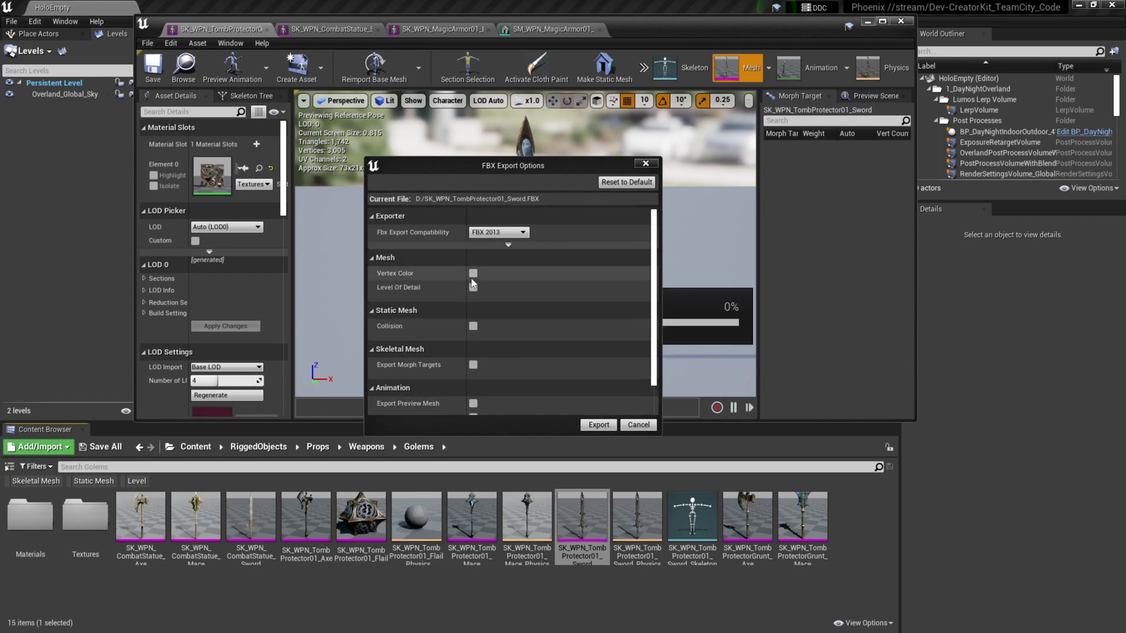
pyautogui.scroll(-2, 456, 392)
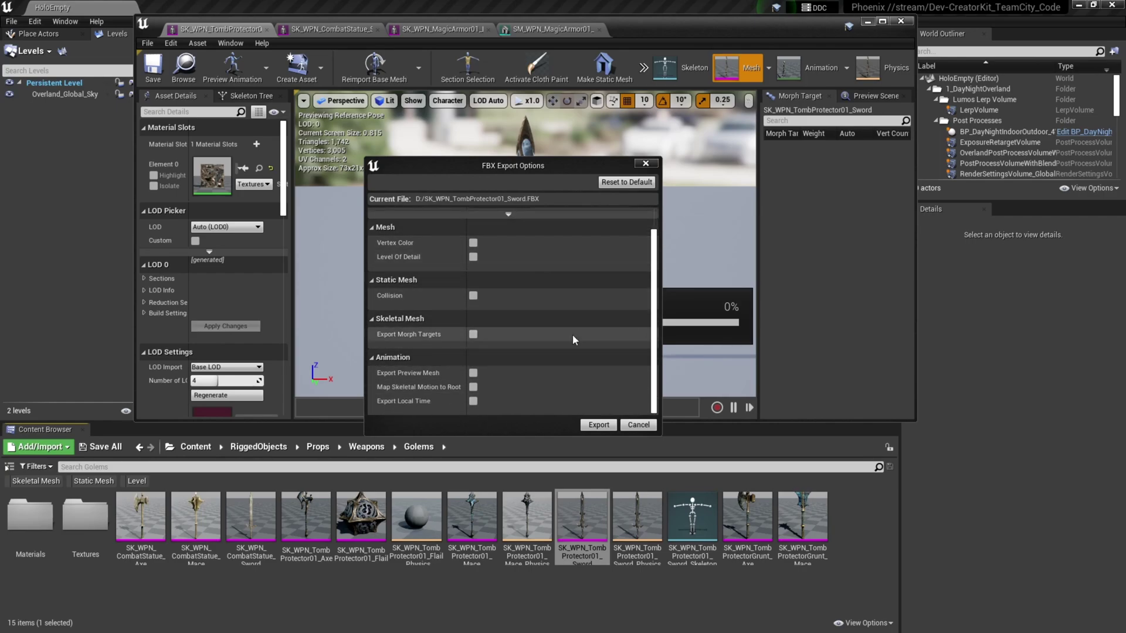
pyautogui.click(598, 425)
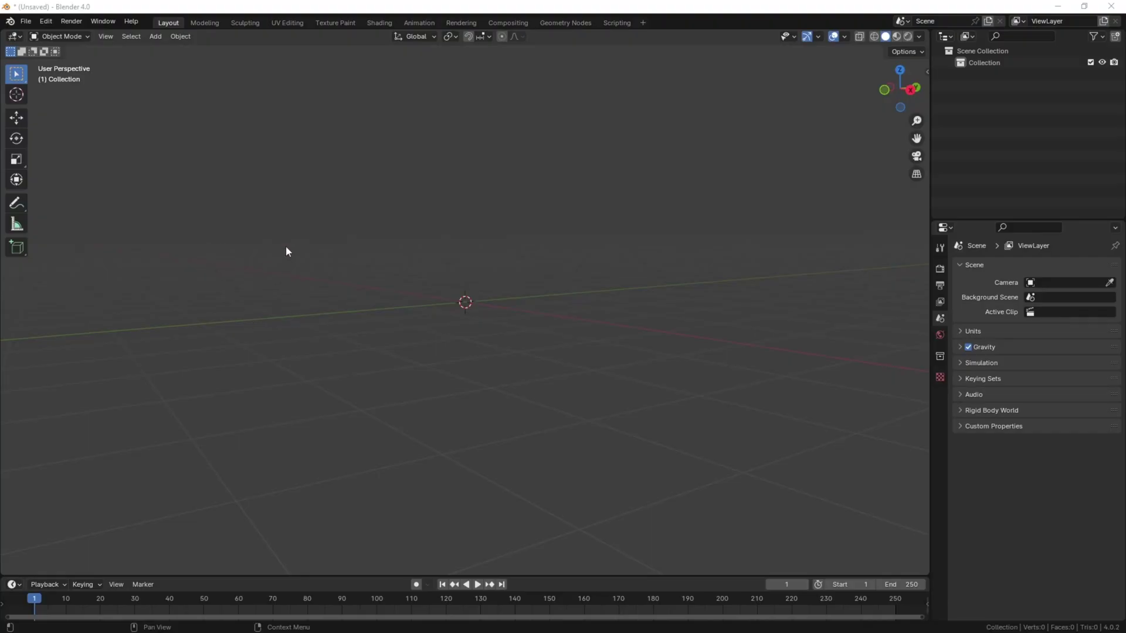
# Switch to Blender, import the exported SK_WPN_TombProtector01_Sword FBX and frame it in front view
pyautogui.click(26, 21)
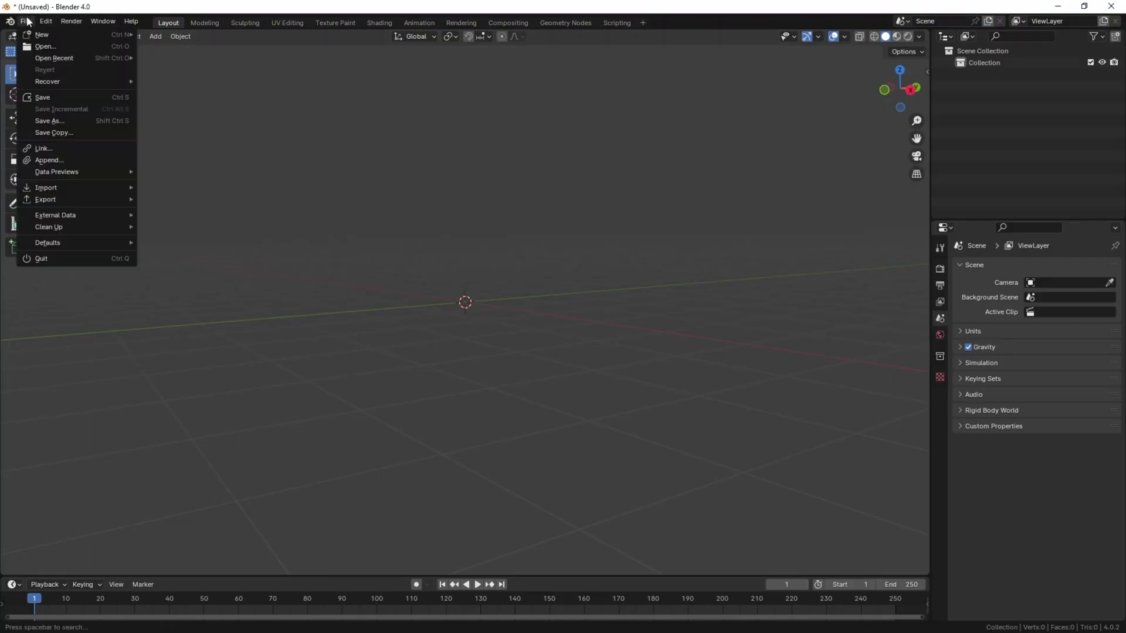
pyautogui.moveTo(75, 186)
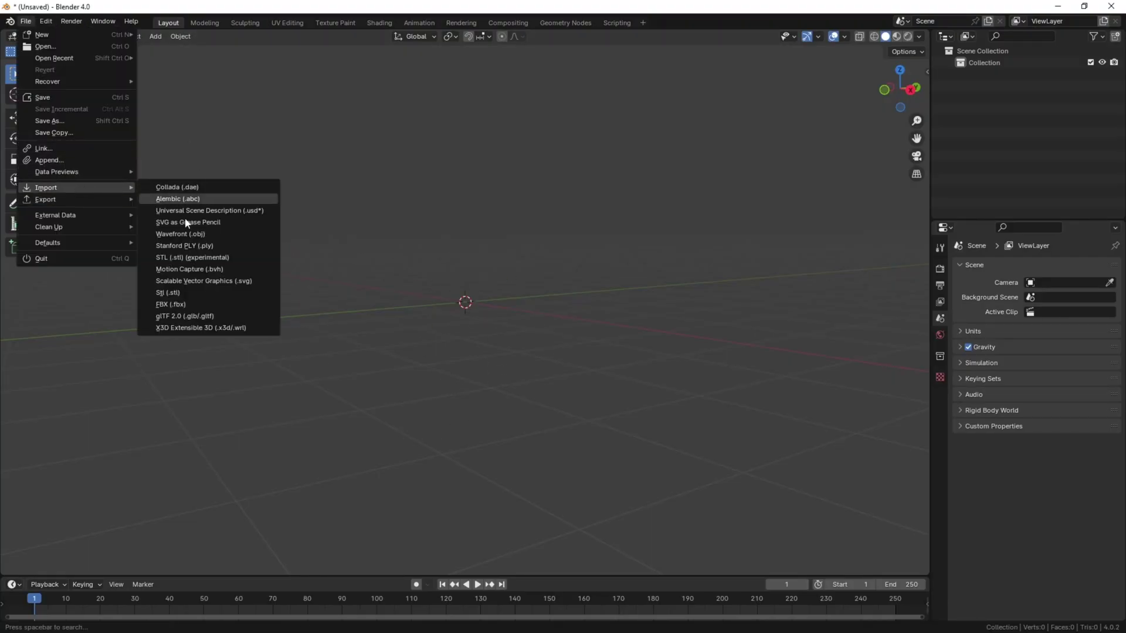
pyautogui.click(196, 303)
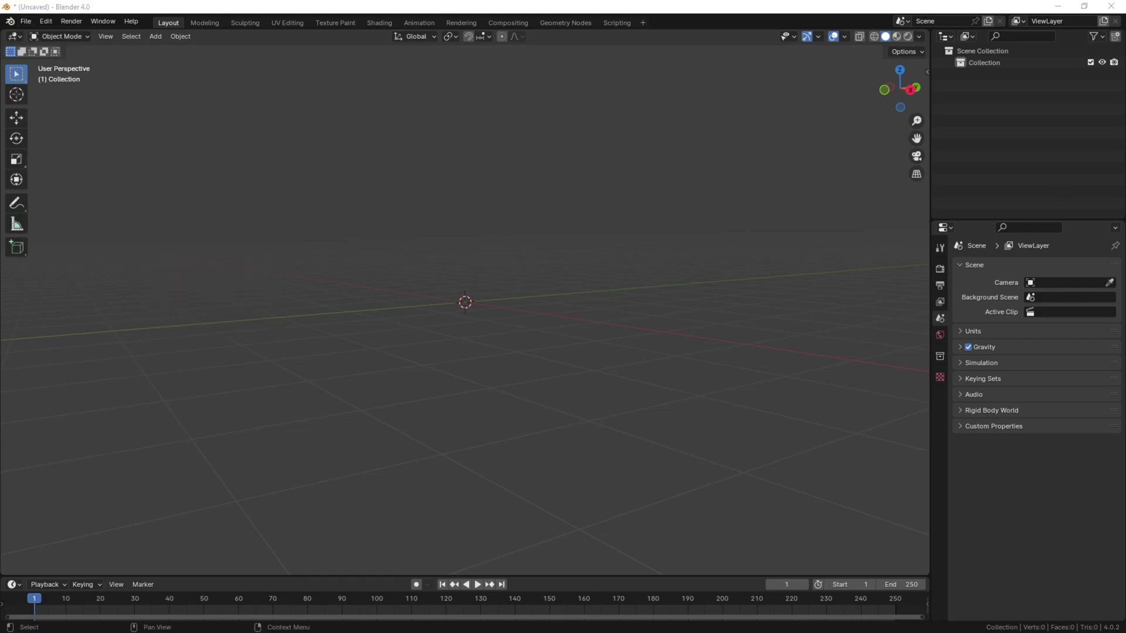
pyautogui.press('KP_1')
pyautogui.press('KP_Decimal')
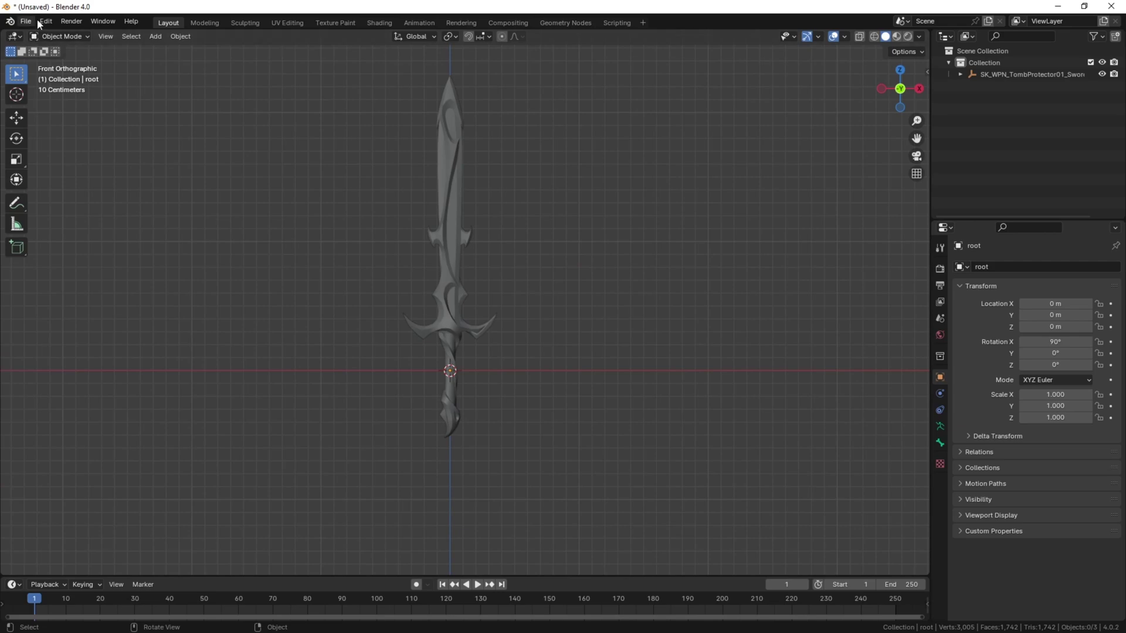
# Import the SK_Biped_M character FBX into the same scene as a size reference for the sword
pyautogui.click(27, 23)
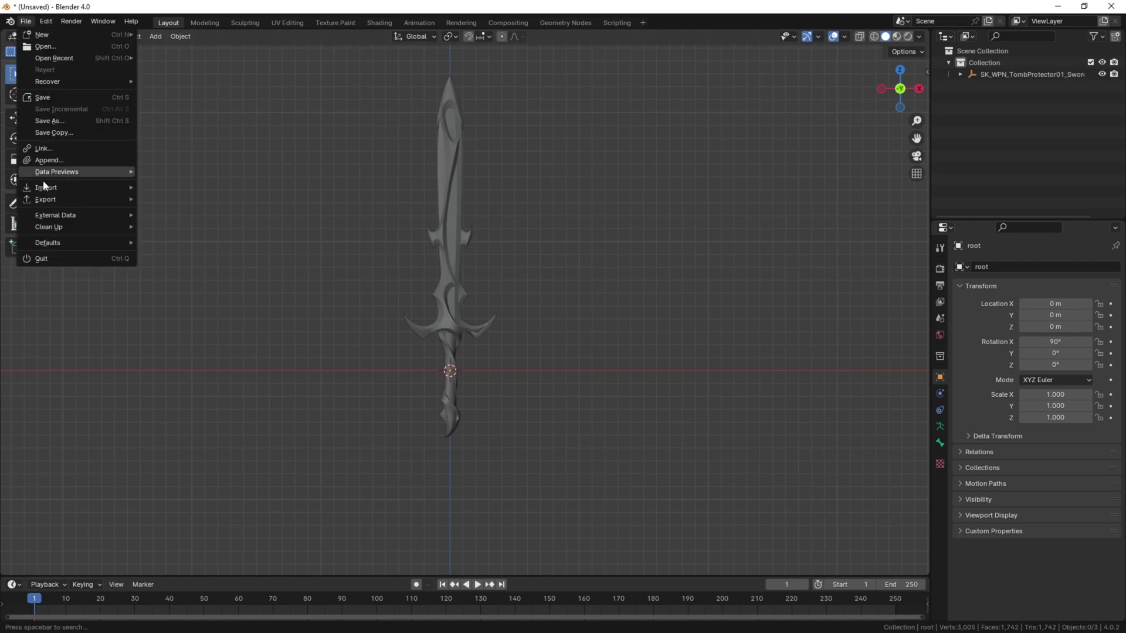
pyautogui.moveTo(47, 187)
pyautogui.click(176, 304)
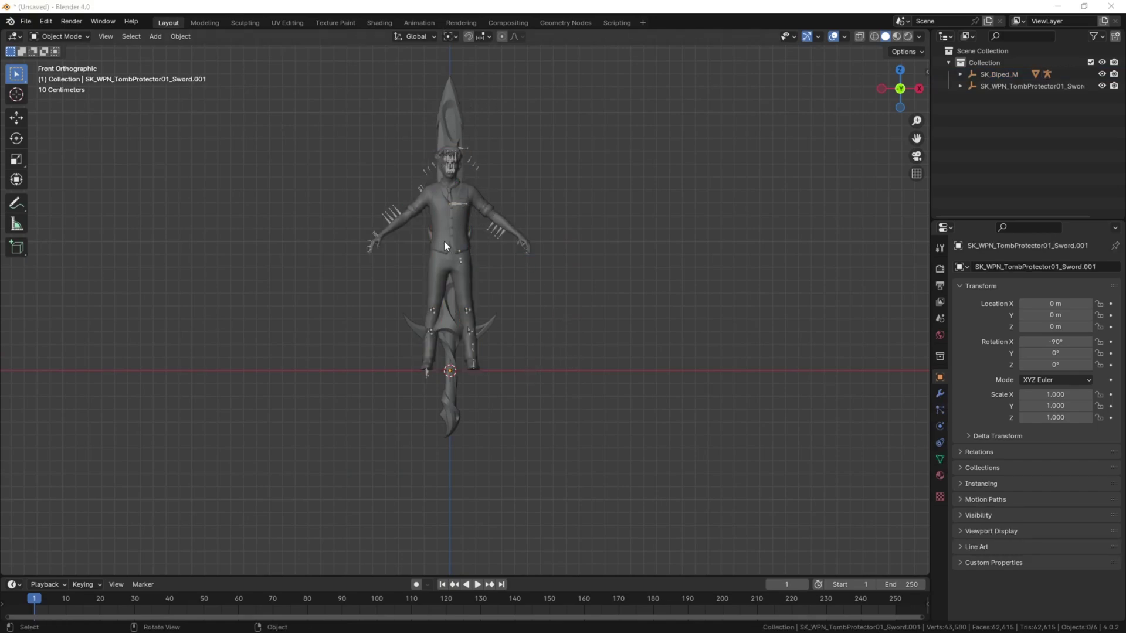
# Snap the 3D cursor to the world origin and set the sword's transform pivot point to 3D Cursor
pyautogui.click(462, 113)
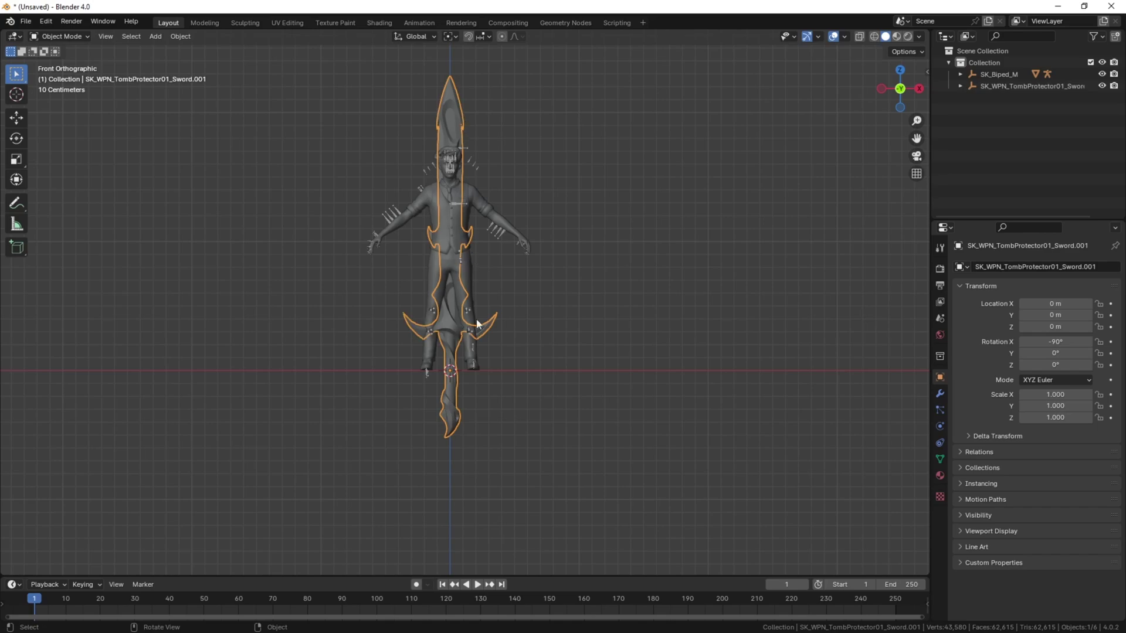
pyautogui.scroll(2, 453, 388)
pyautogui.scroll(2, 453, 388)
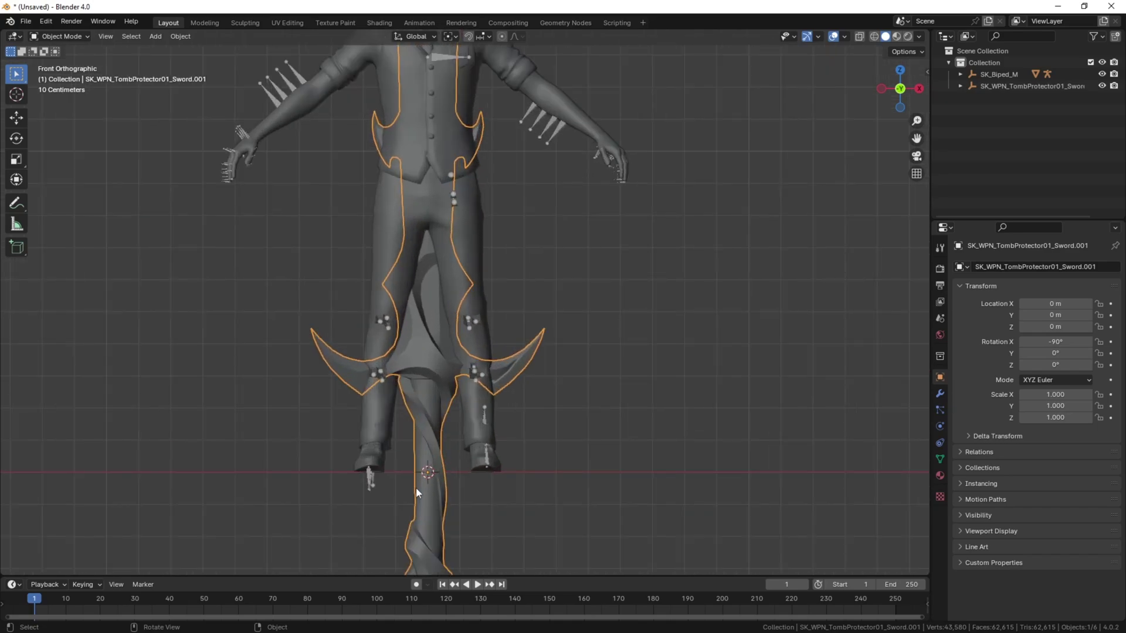
pyautogui.click(642, 496)
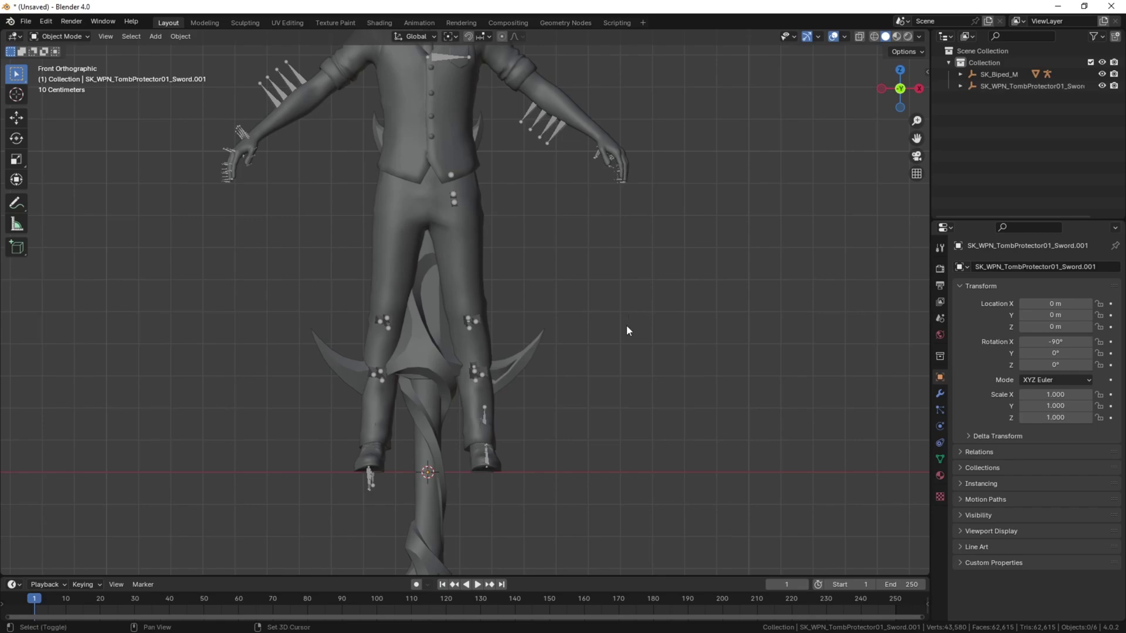
pyautogui.hotkey('shift', 's')
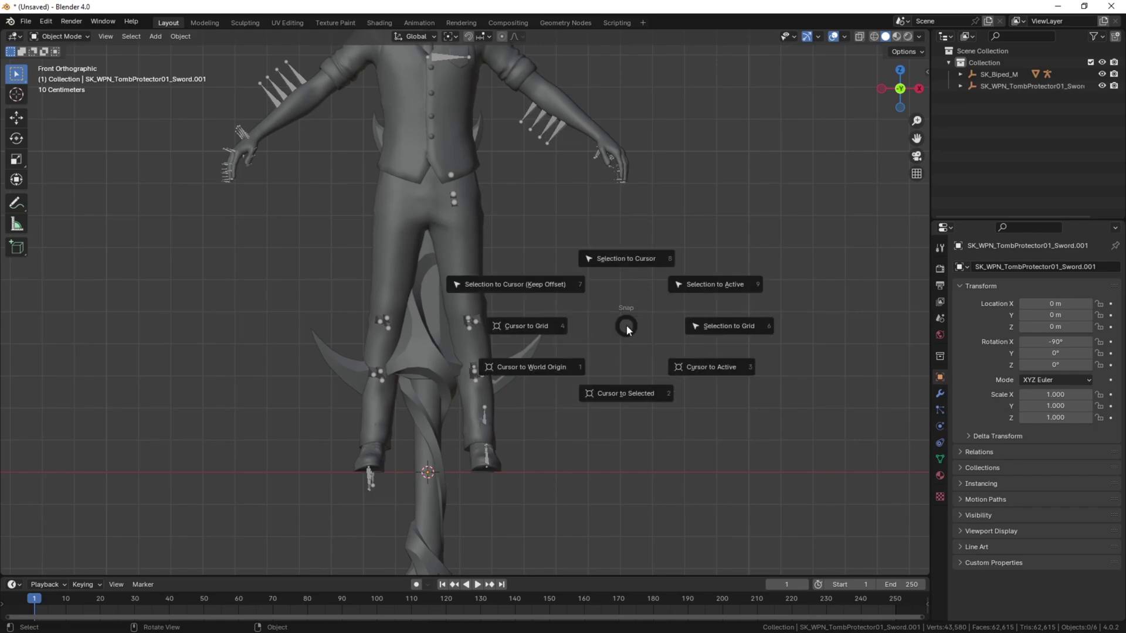
pyautogui.click(529, 367)
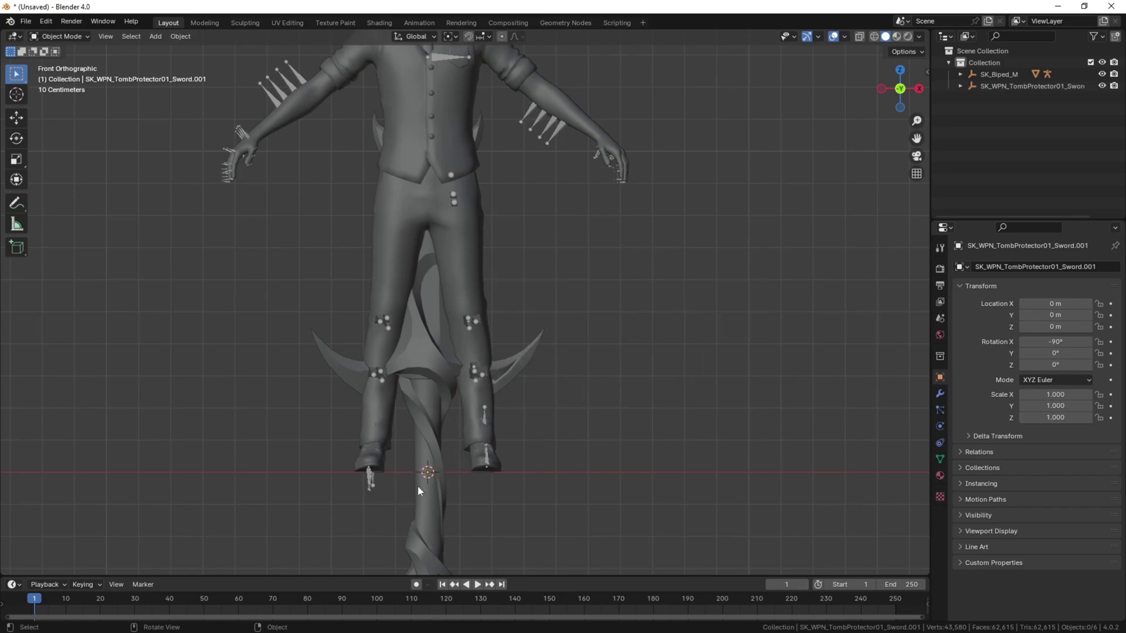
pyautogui.click(510, 369)
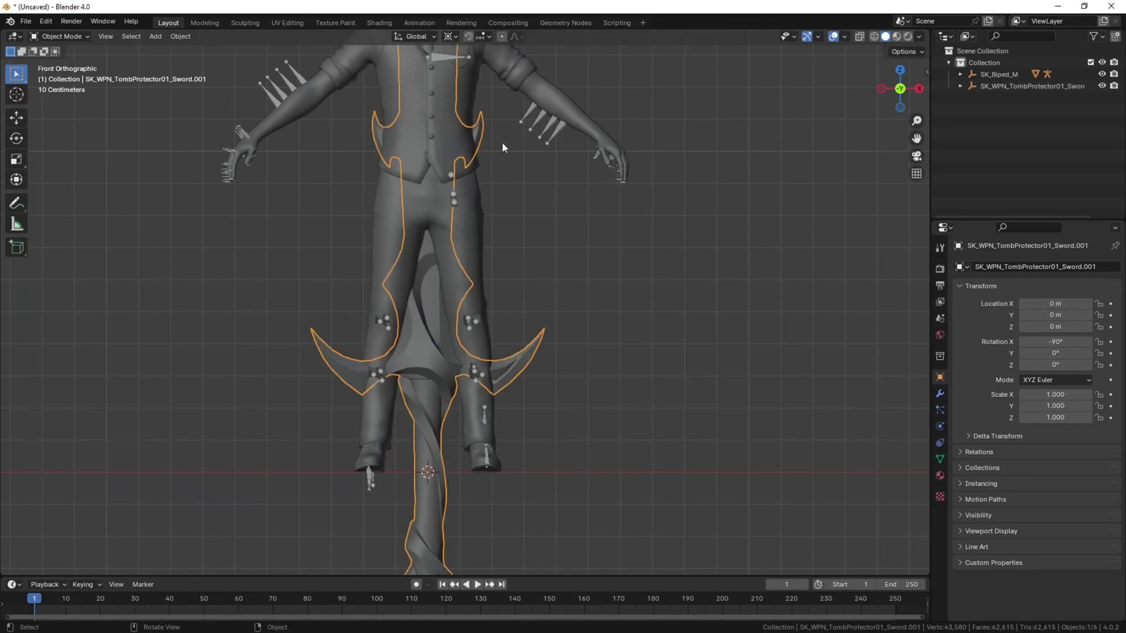
pyautogui.click(452, 34)
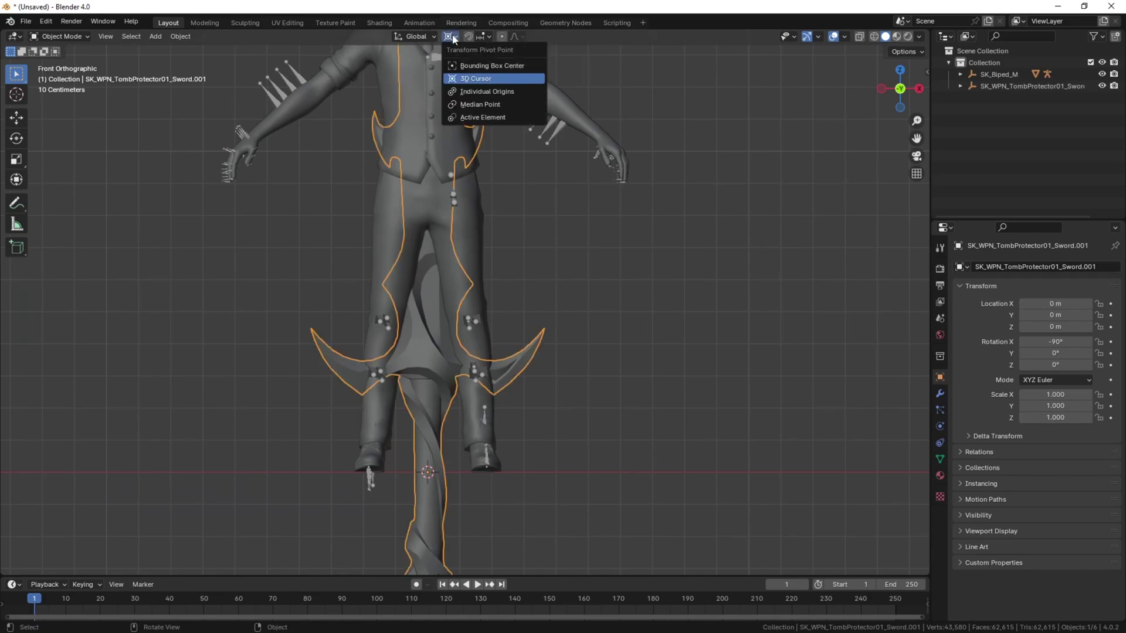
pyautogui.click(501, 79)
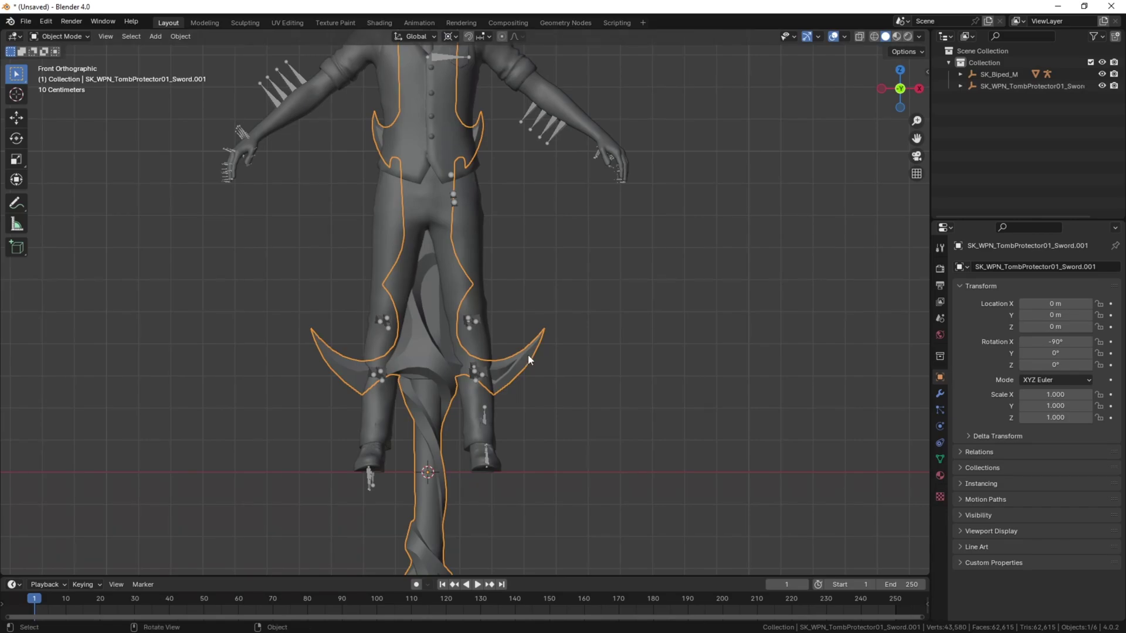
# Scale the whole sword mesh down in Edit Mode to about 0.3 of its size around the 3D cursor, ending in Object Mode
pyautogui.press('Tab')
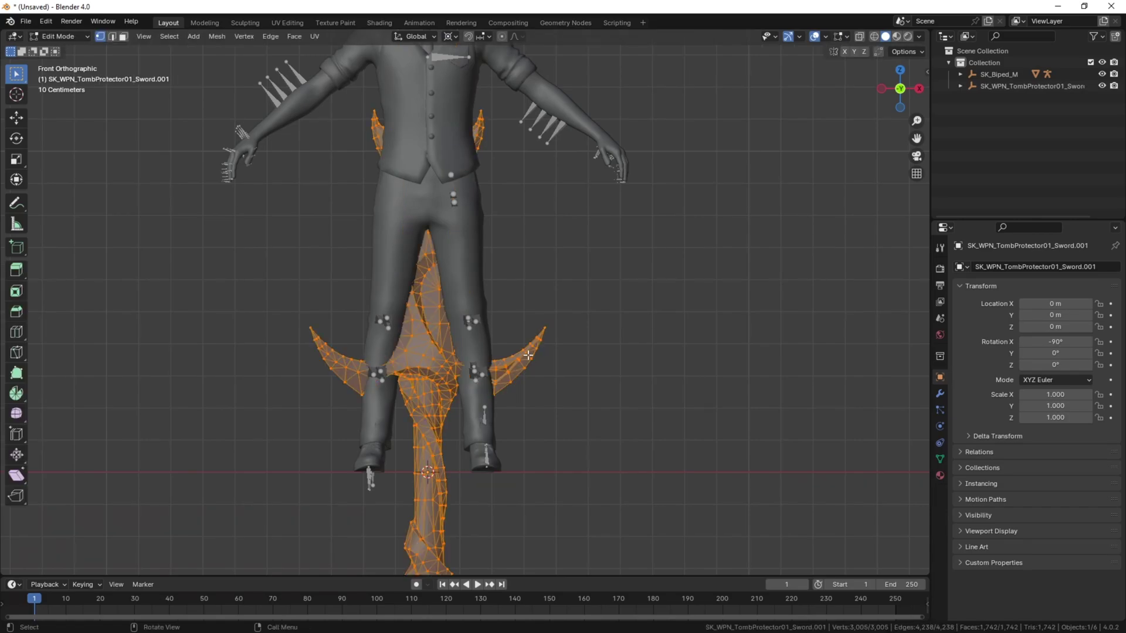
pyautogui.press('s')
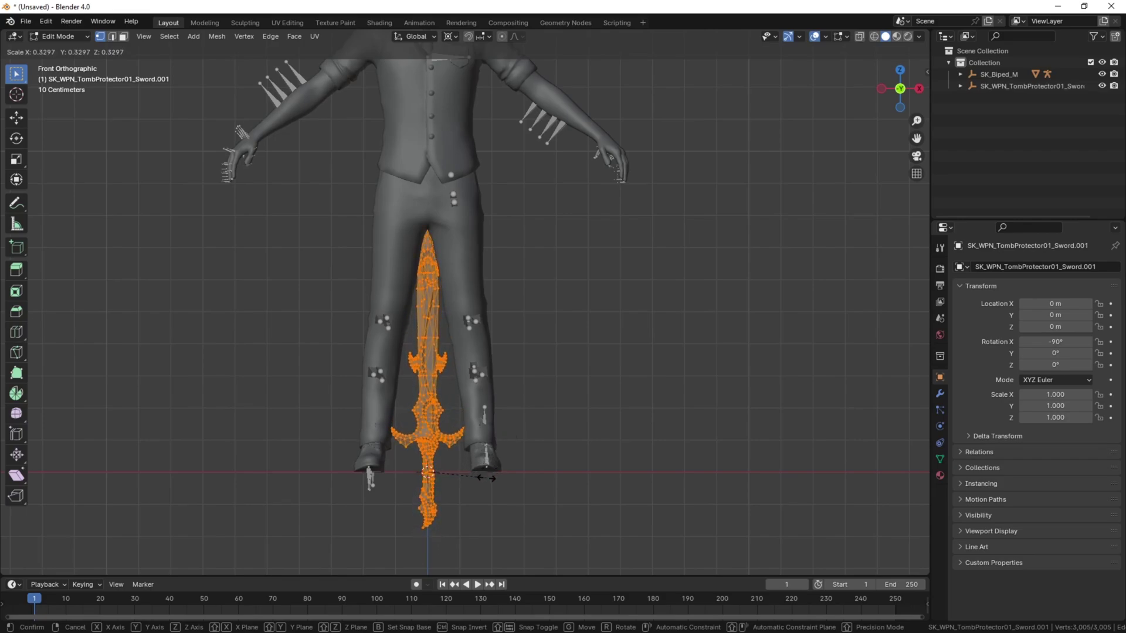
pyautogui.click(478, 476)
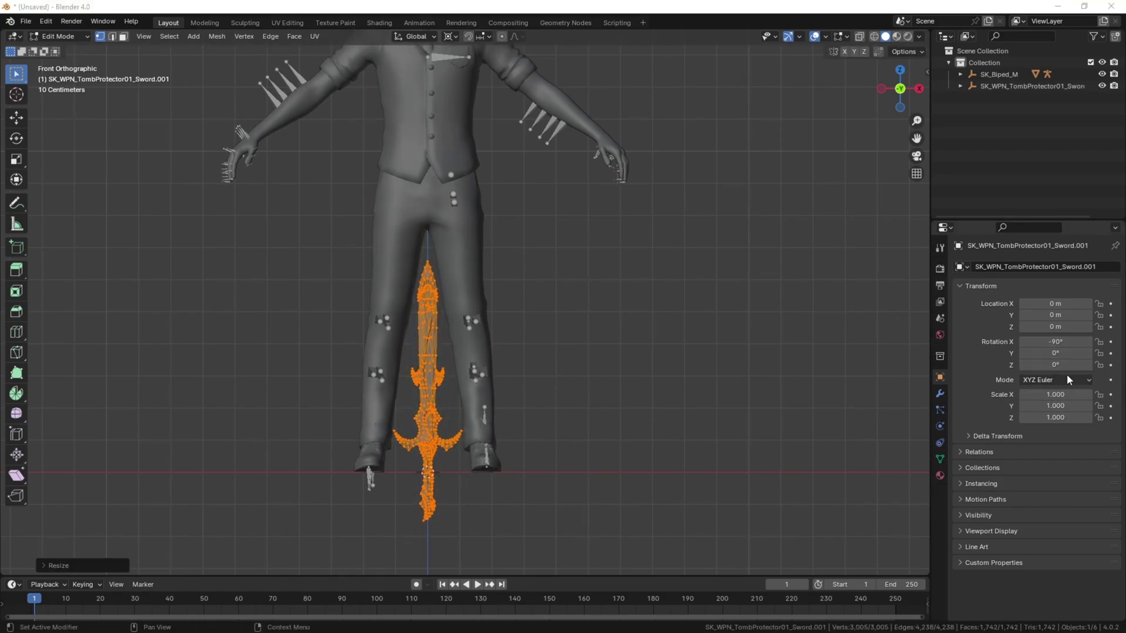
pyautogui.press('Tab')
pyautogui.click(645, 350)
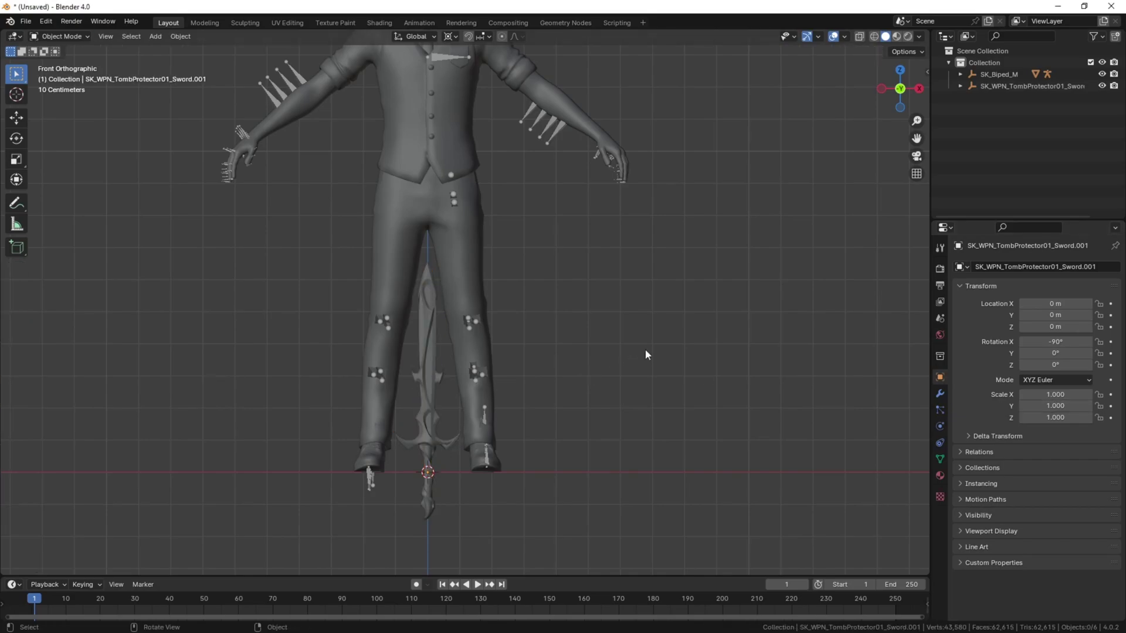
pyautogui.scroll(3, 635, 398)
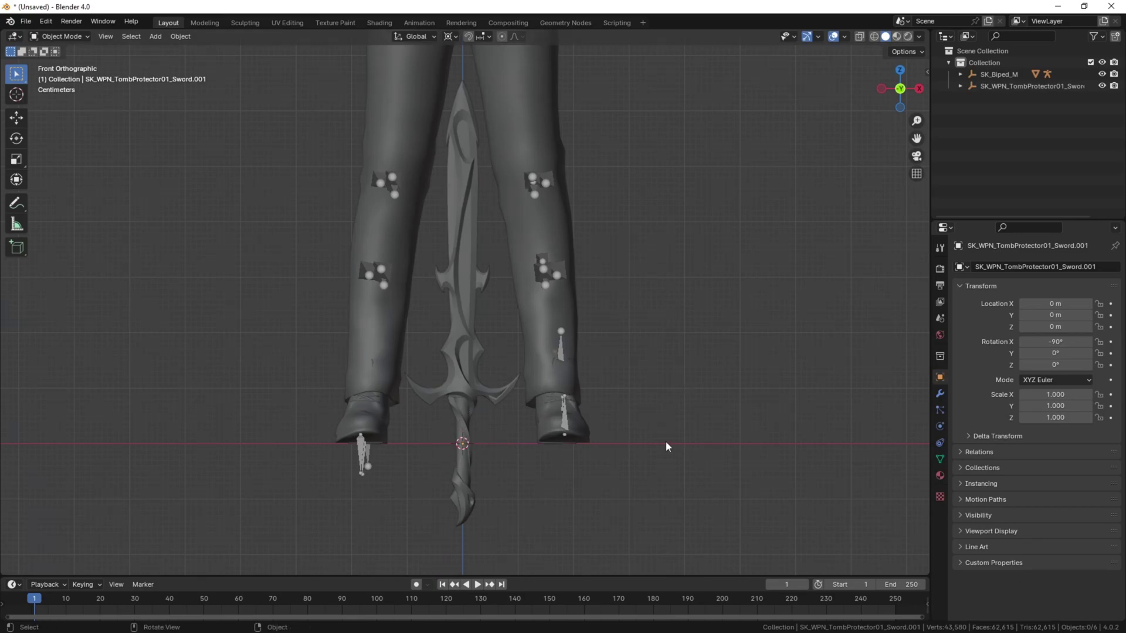
# Select the scaled sword and start an FBX export limited to selected objects
pyautogui.click(466, 363)
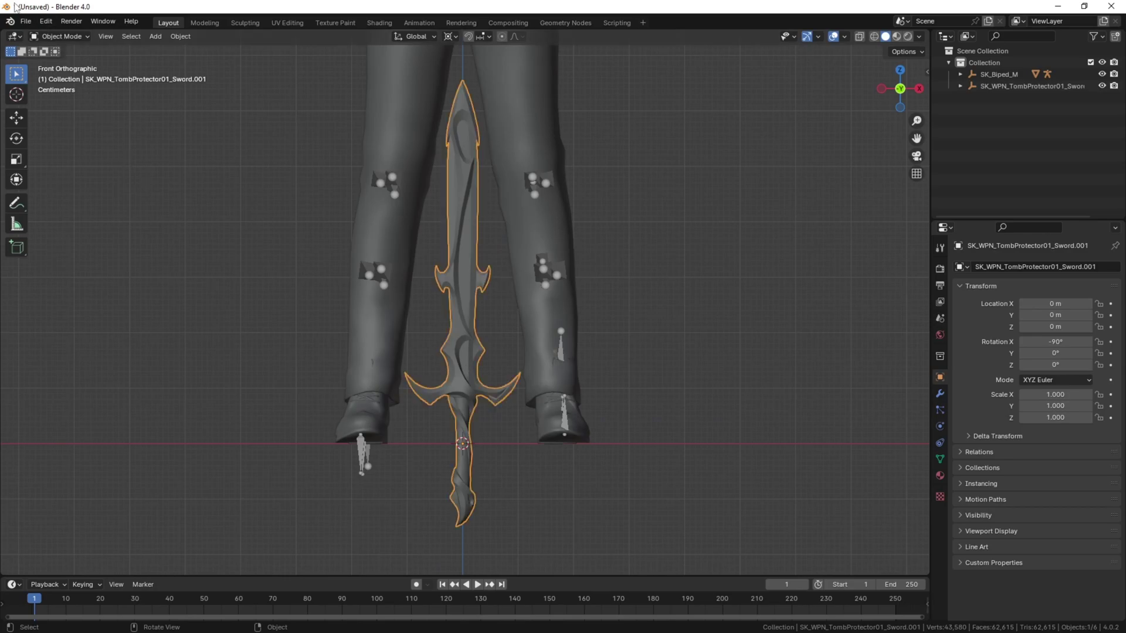
pyautogui.click(24, 22)
pyautogui.moveTo(46, 202)
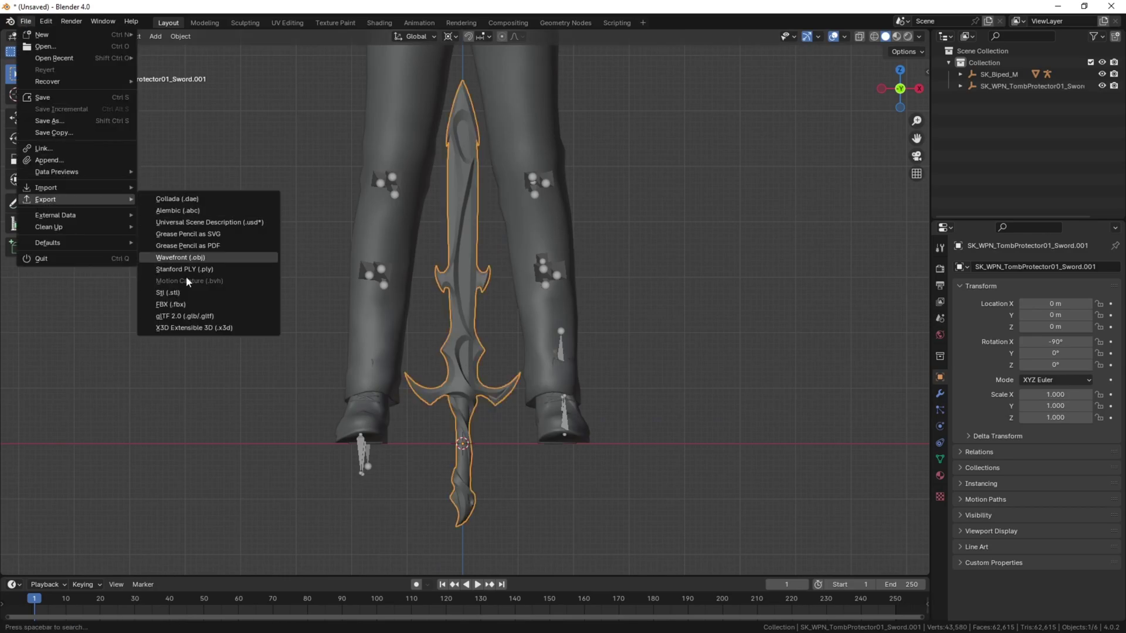
pyautogui.click(176, 304)
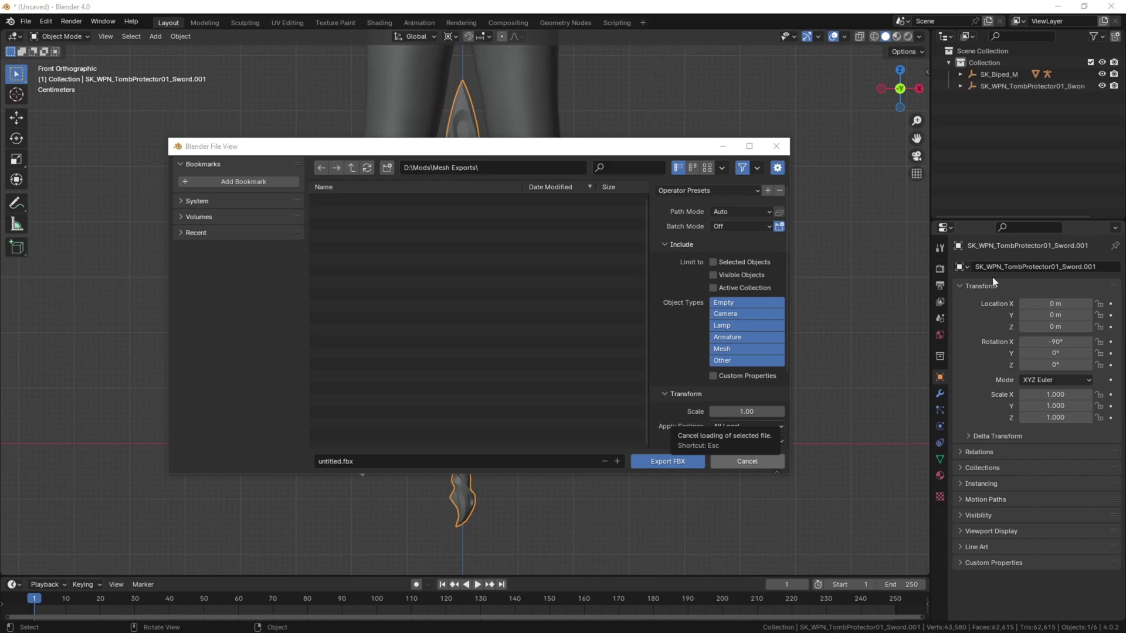
pyautogui.click(723, 265)
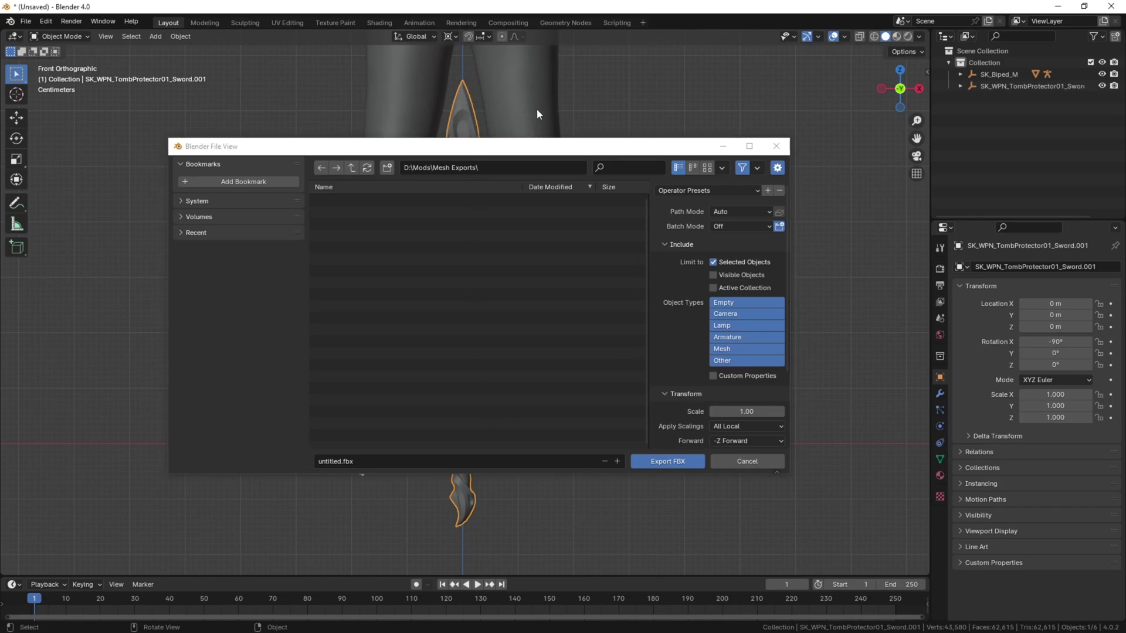
# Turn off Bake Animation and Add Leaf Bones in the FBX export options
pyautogui.scroll(-5, 759, 324)
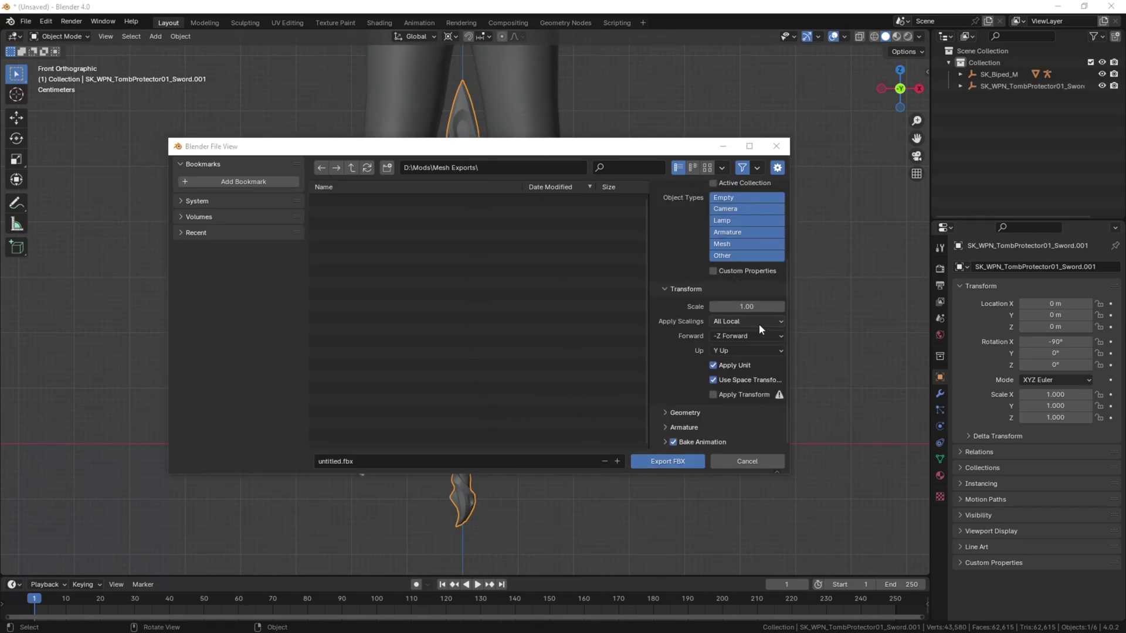
pyautogui.click(672, 443)
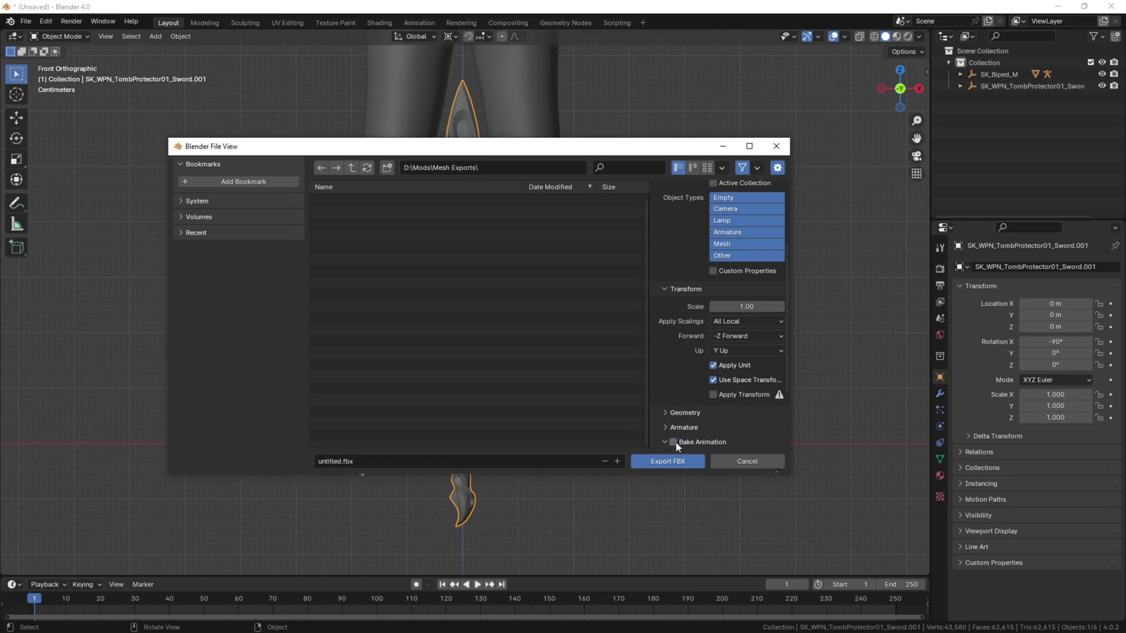
pyautogui.scroll(-6, 701, 354)
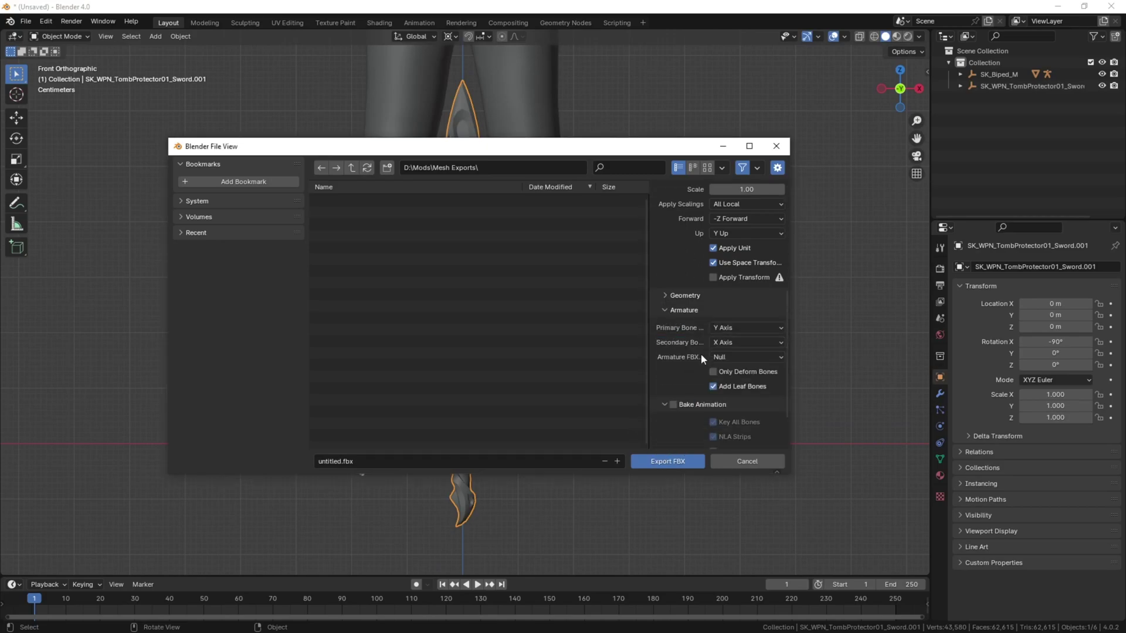
pyautogui.click(714, 364)
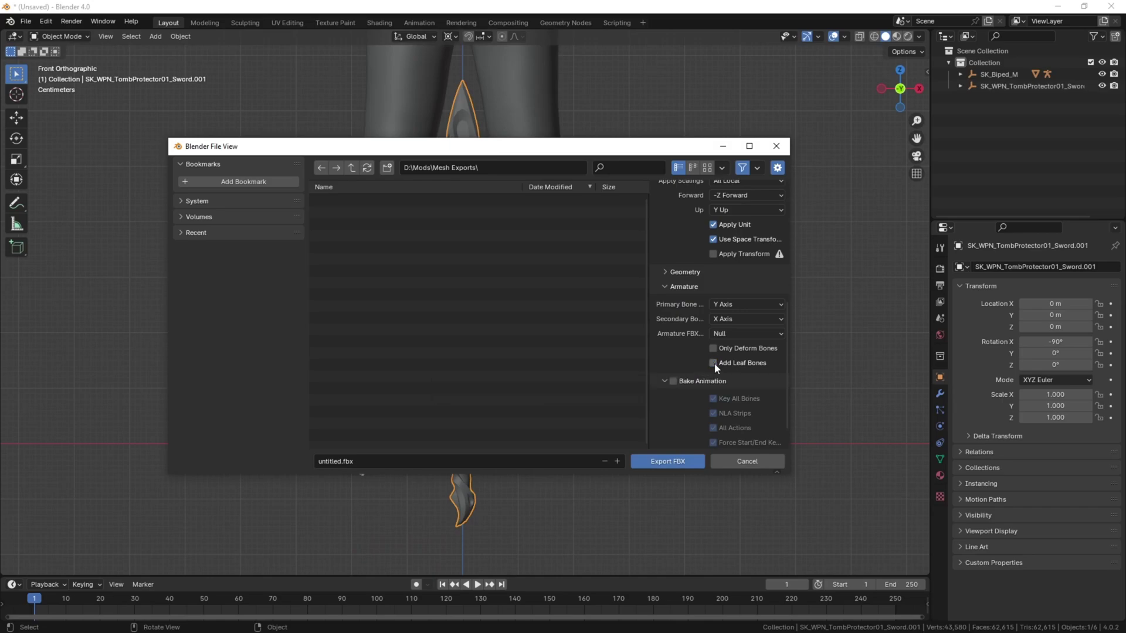
# Name the file SK_TombSwordWand and export it as FBX to the D:\Mods\Mesh Exports folder
pyautogui.click(400, 462)
pyautogui.write('SK_TombSwordWand')
pyautogui.click(675, 462)
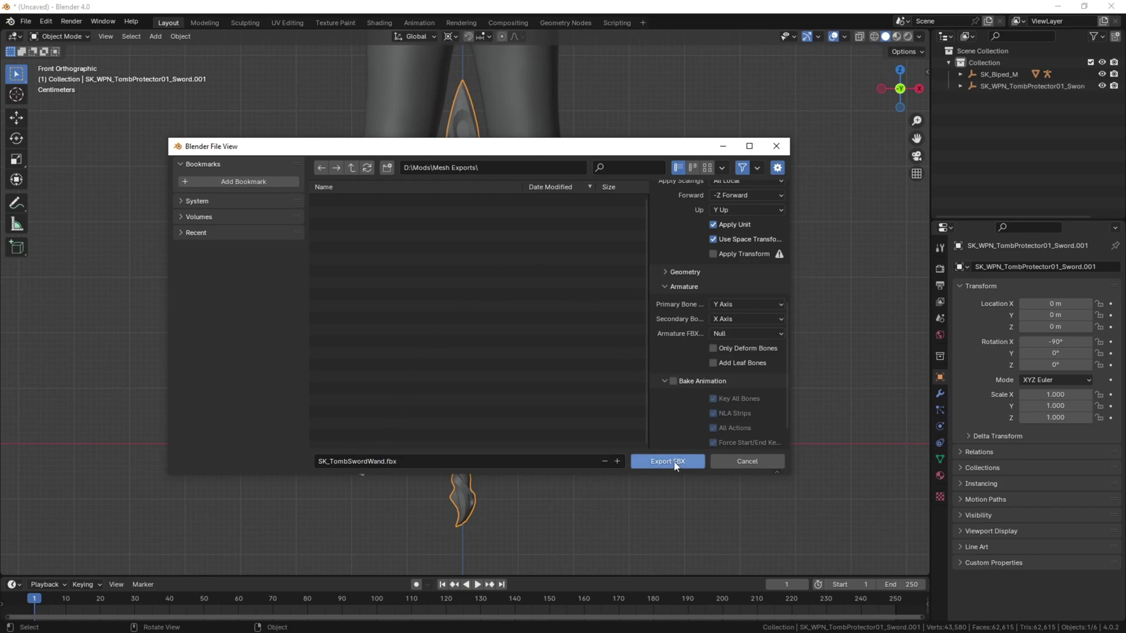
pyautogui.click(675, 462)
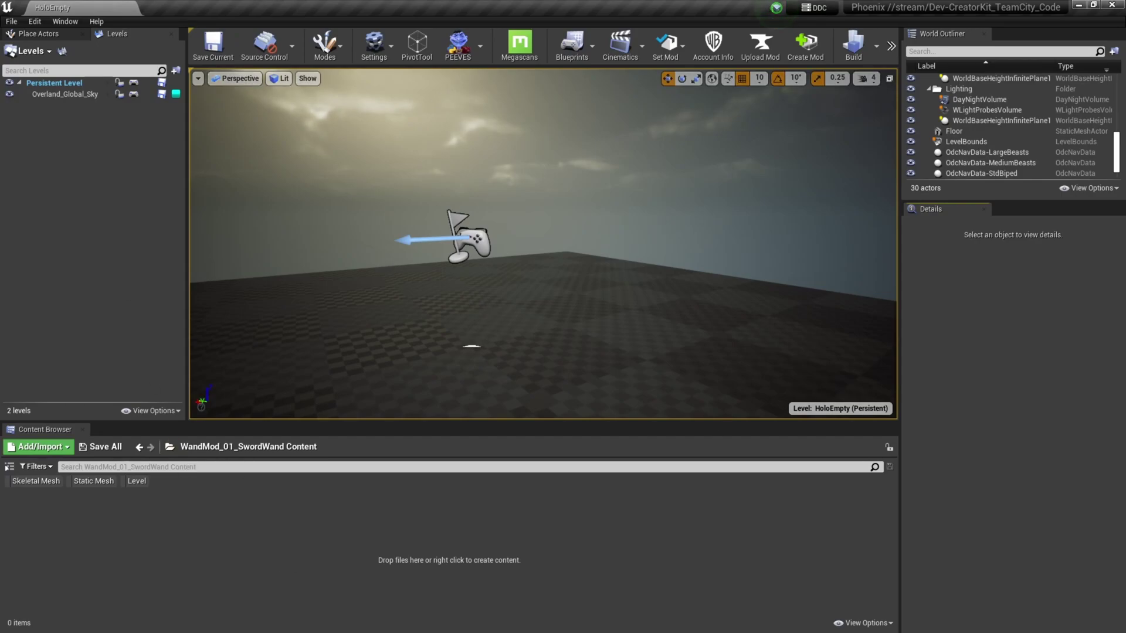
# Switch to Unreal Editor and set up importing SK_TombSwordWand into the WandMod_01_SwordWand content as a skeletal mesh, with All Assets as material search location
pyautogui.rightClick(543, 557)
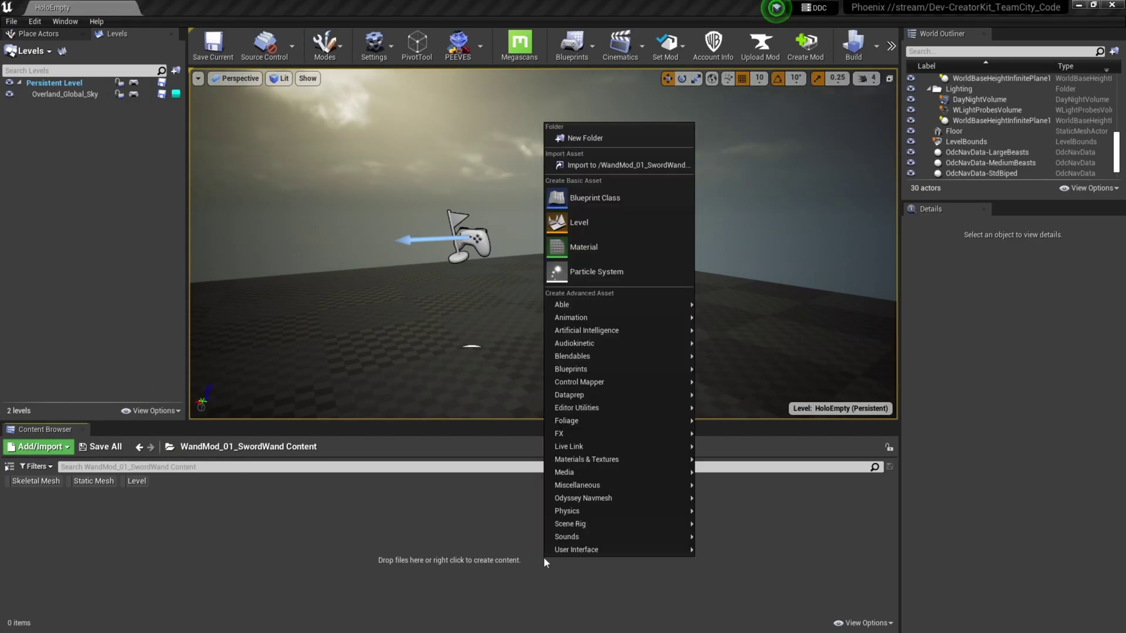
pyautogui.click(576, 166)
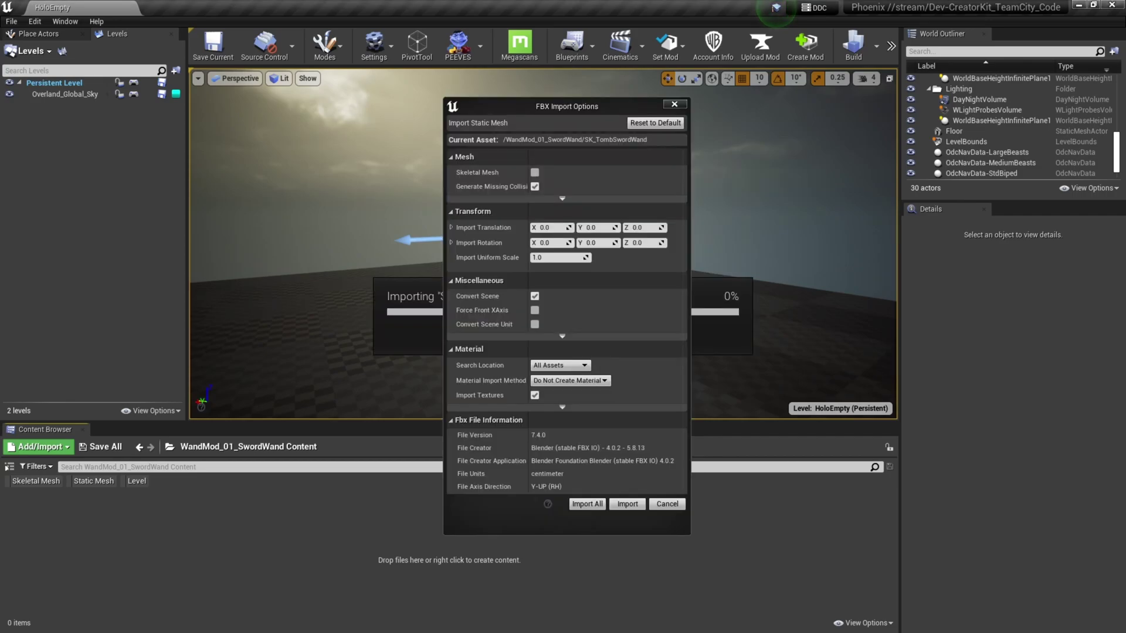
pyautogui.click(535, 173)
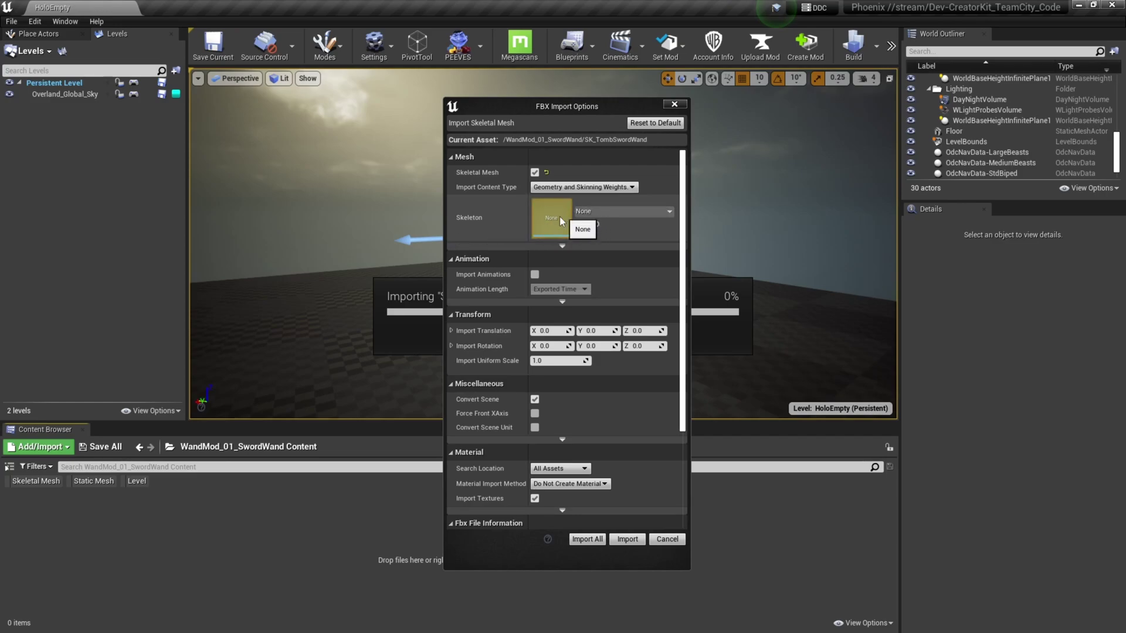
pyautogui.scroll(-2, 594, 308)
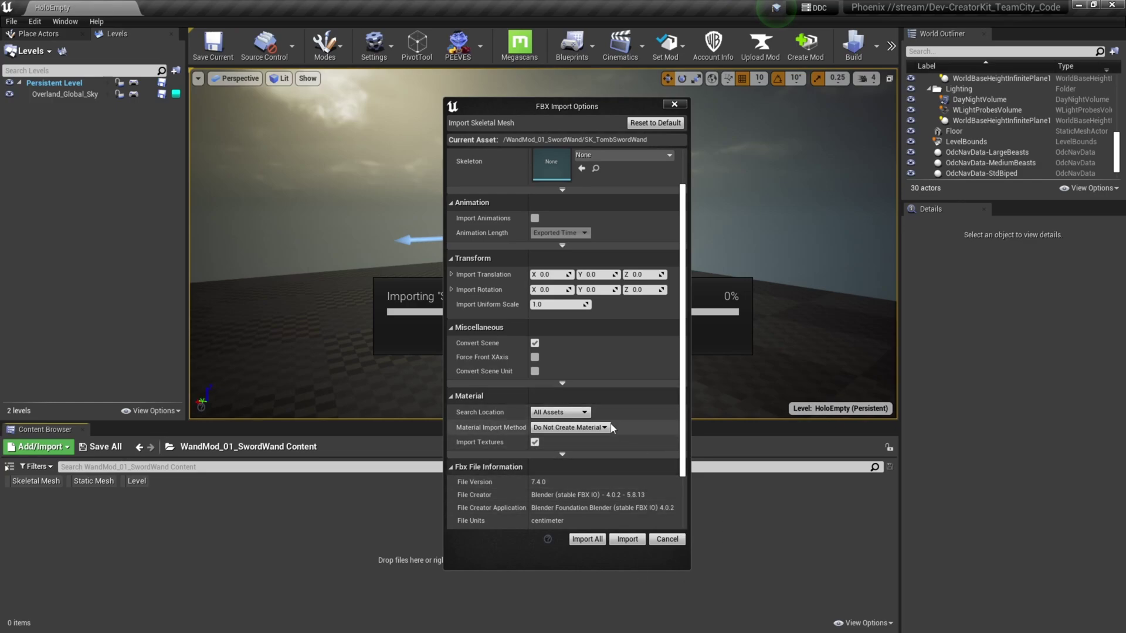
pyautogui.click(574, 412)
pyautogui.click(561, 447)
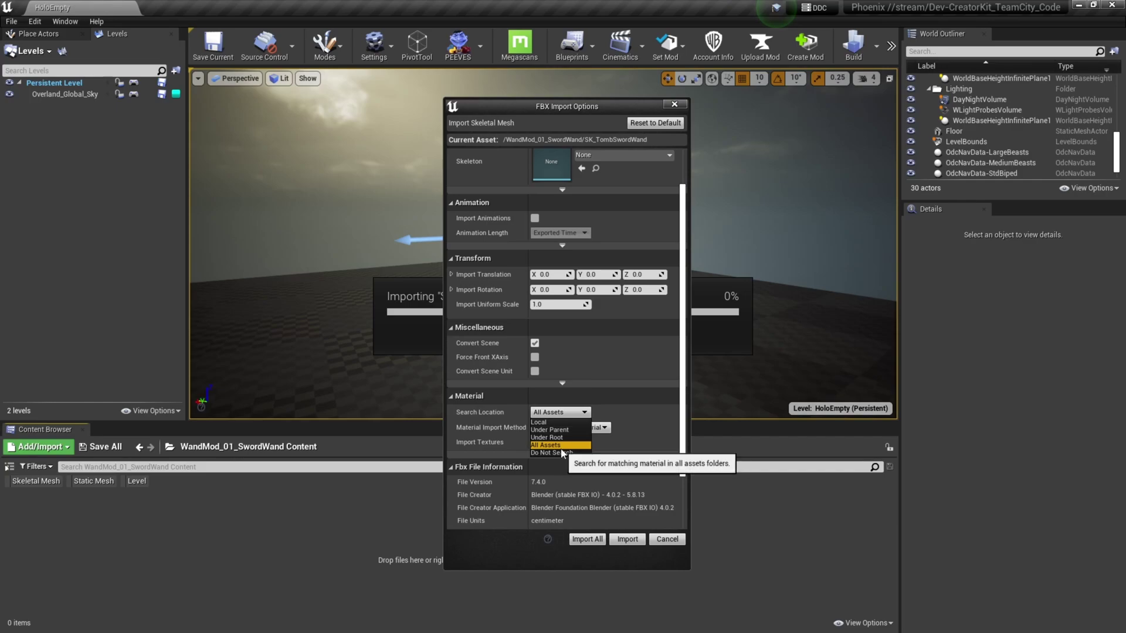